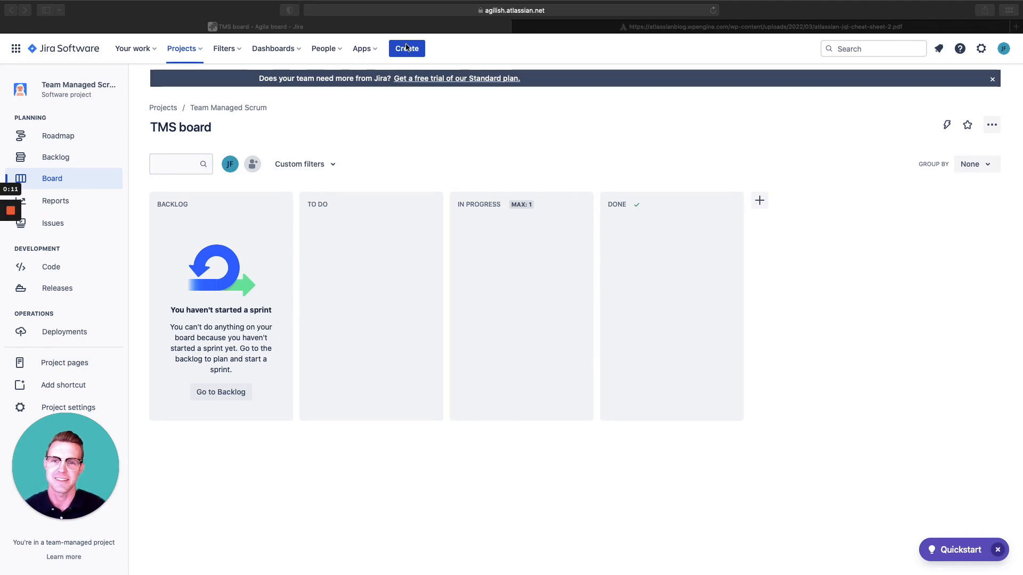
# Step: Start creating a new issue in the Team Managed Scrum project
pyautogui.click(385, 56)
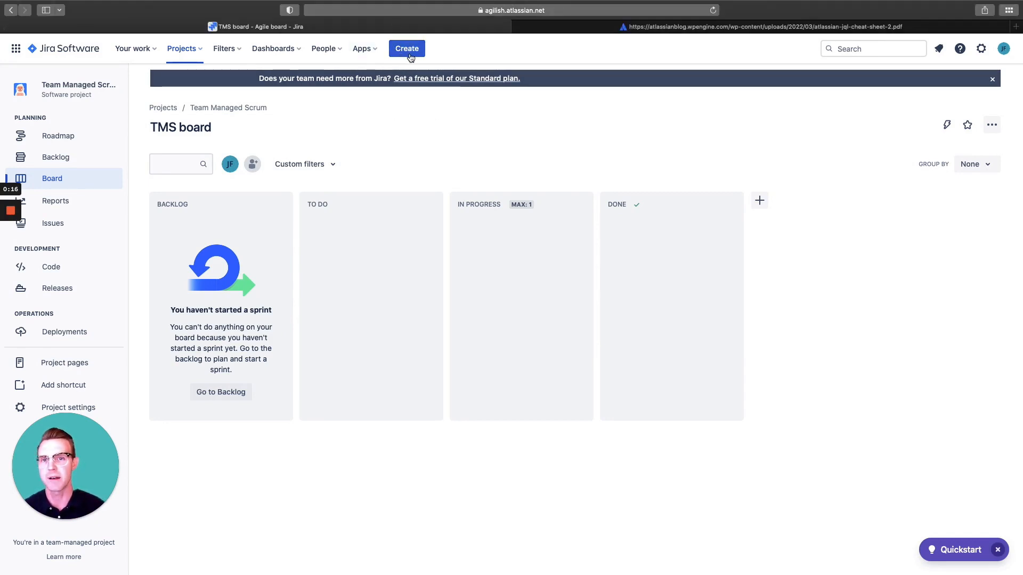
pyautogui.click(408, 49)
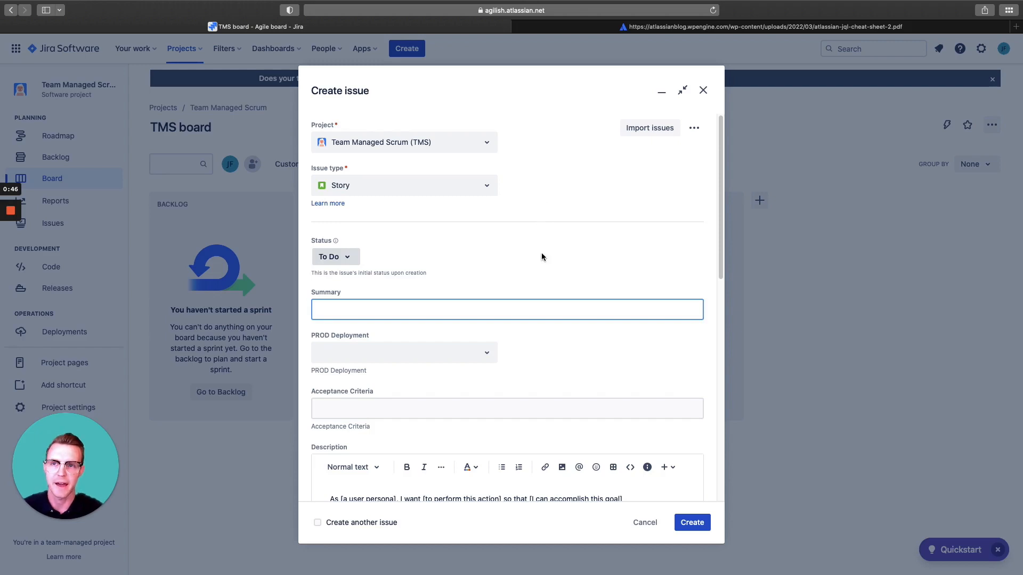
# Step: Examine which fields the new story's form offers, from project and status through description, sprint and reporter
pyautogui.scroll(-3, 540, 257)
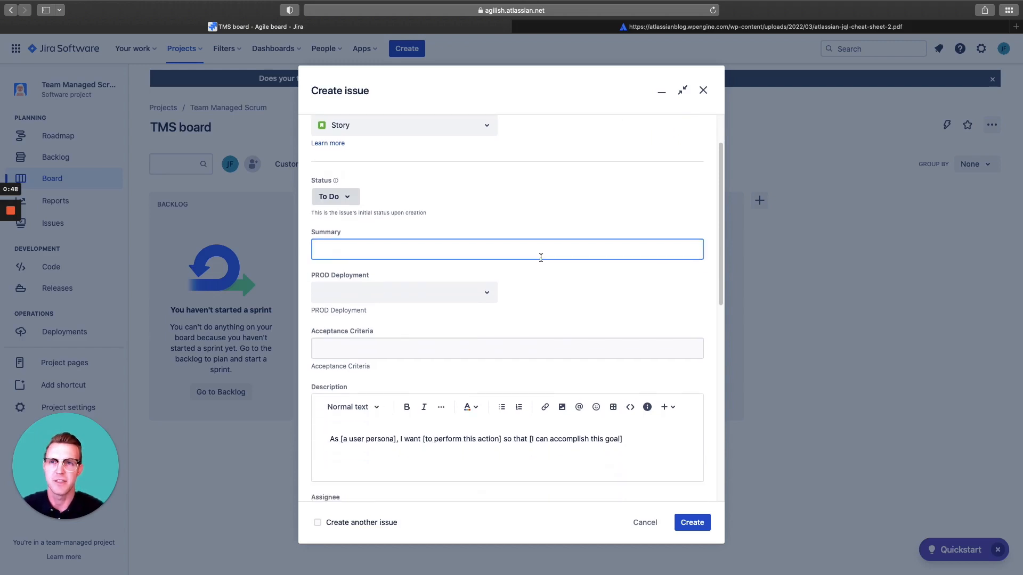
pyautogui.scroll(2, 541, 257)
pyautogui.scroll(-10, 540, 256)
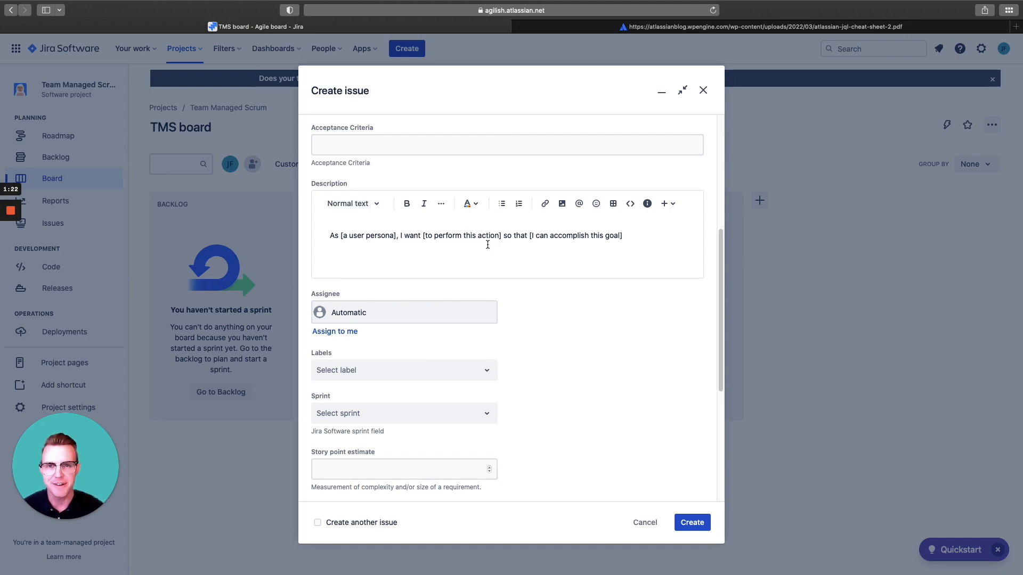
pyautogui.scroll(1, 488, 244)
pyautogui.scroll(-3, 487, 245)
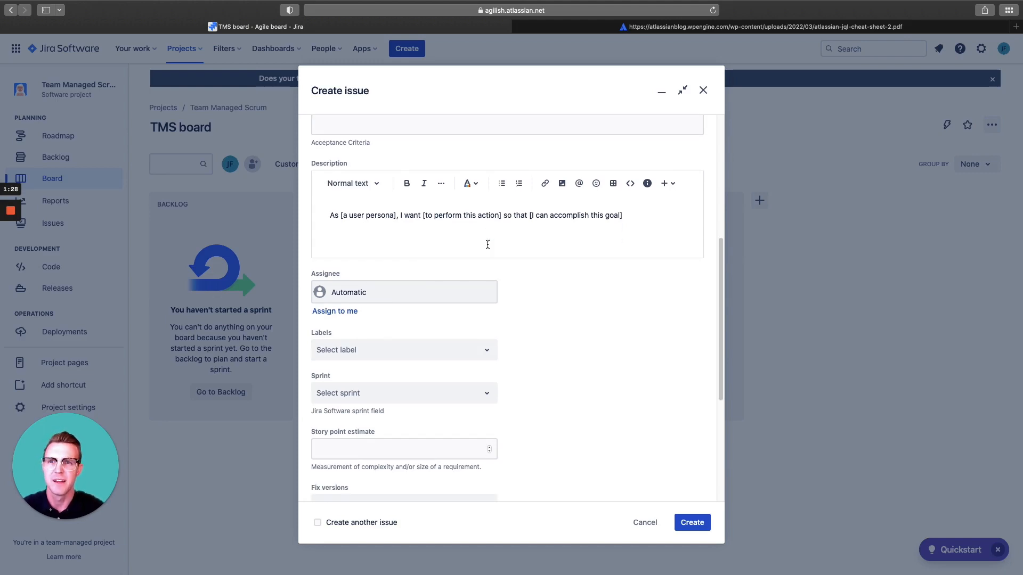
pyautogui.scroll(1, 488, 248)
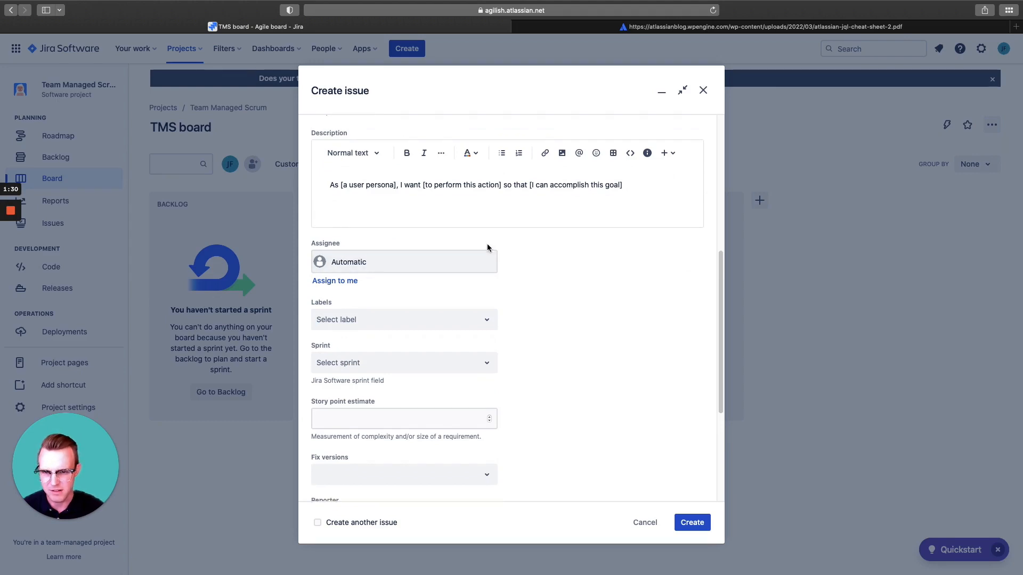
pyautogui.scroll(-5, 488, 248)
pyautogui.scroll(5, 488, 247)
pyautogui.scroll(10, 487, 248)
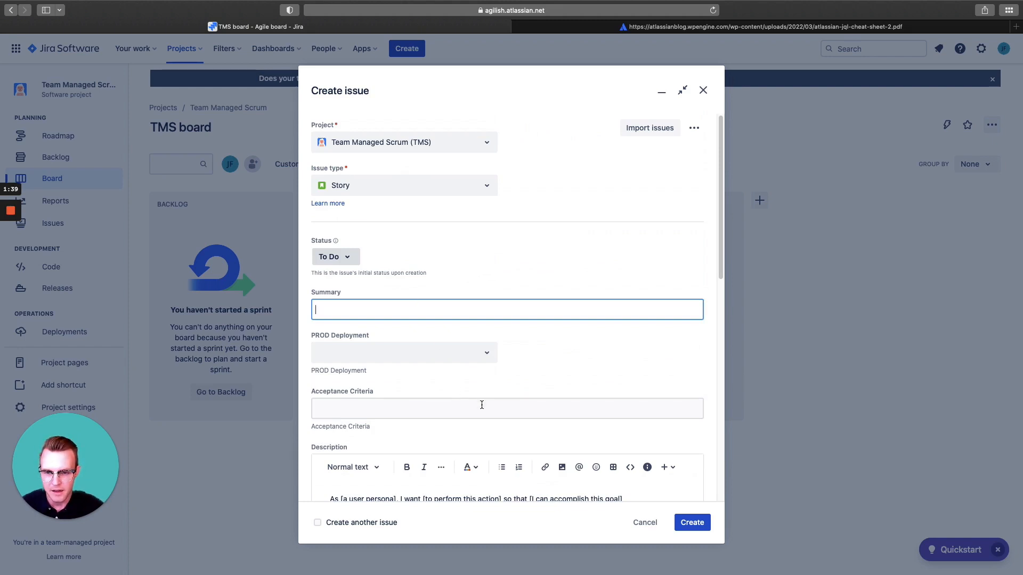
# Step: Enable Create another issue and enter "this a summary" as the story's summary
pyautogui.scroll(-7, 542, 397)
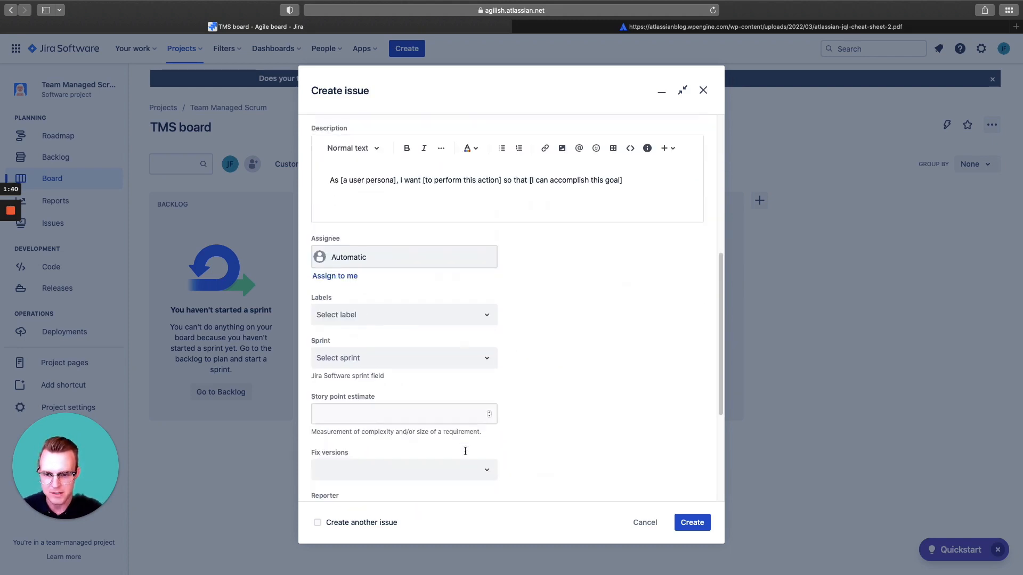
pyautogui.click(320, 523)
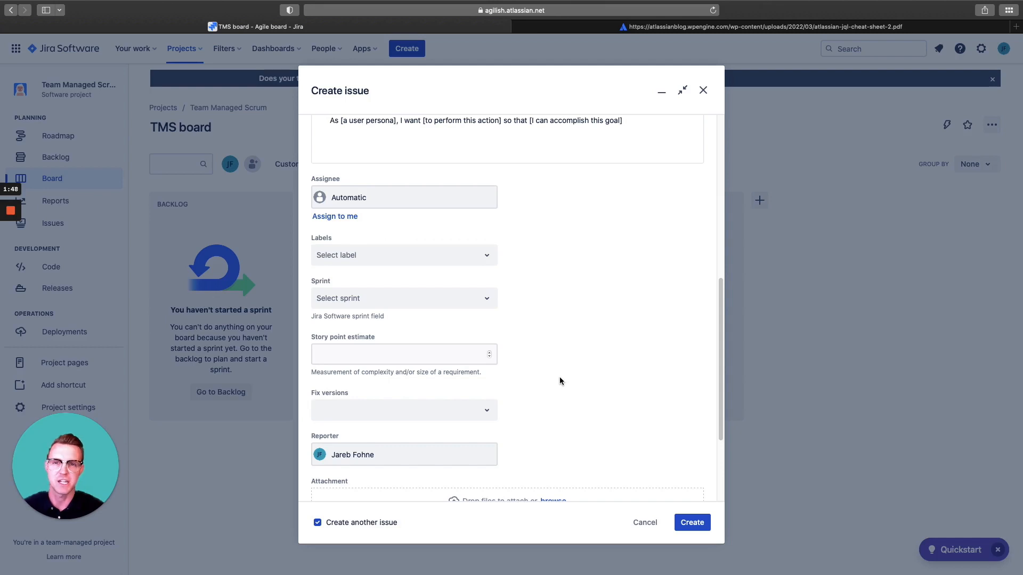
pyautogui.scroll(7, 559, 380)
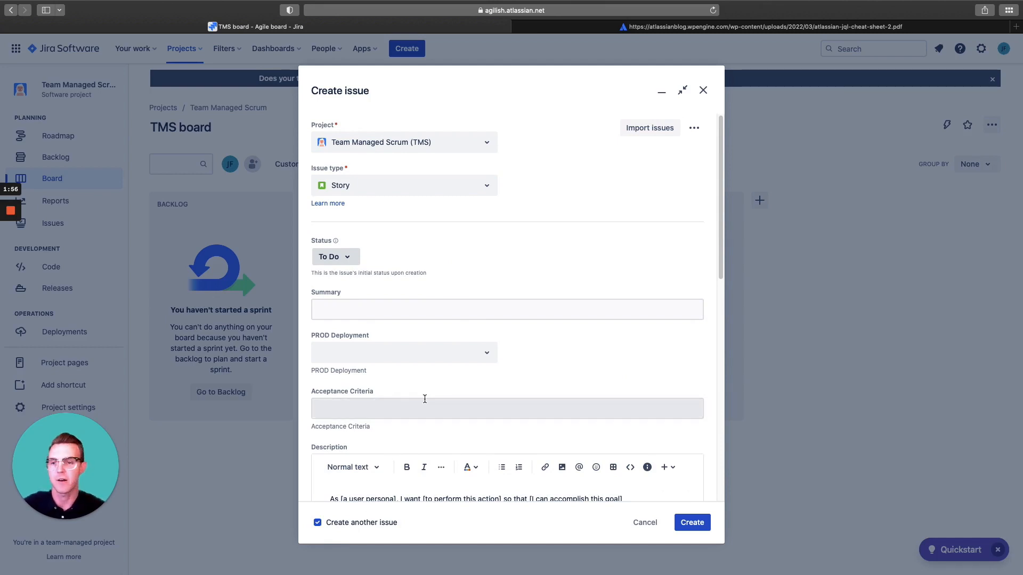
pyautogui.click(433, 314)
pyautogui.write('this')
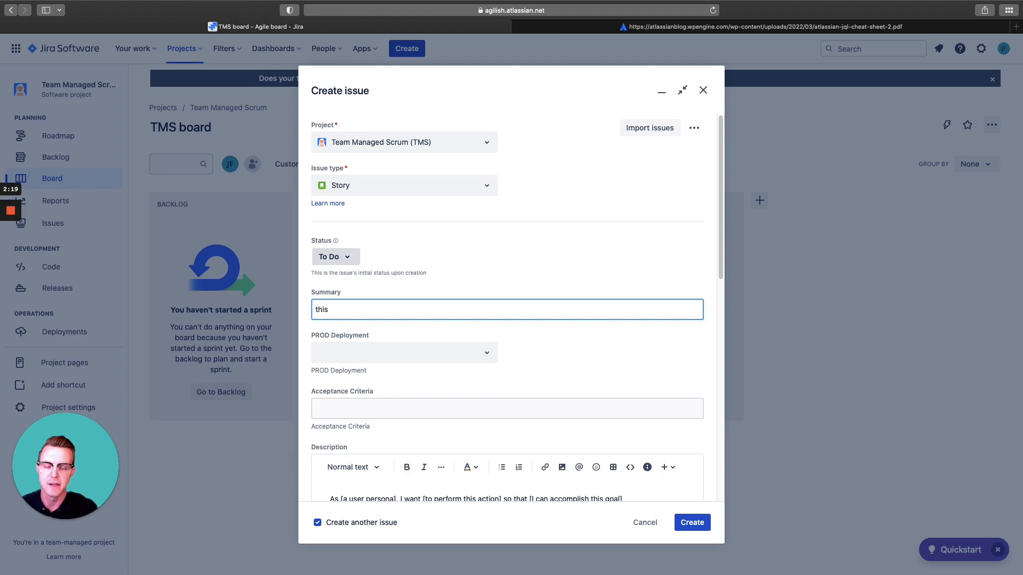
pyautogui.write(' s')
pyautogui.press('BackSpace')
pyautogui.write('a s')
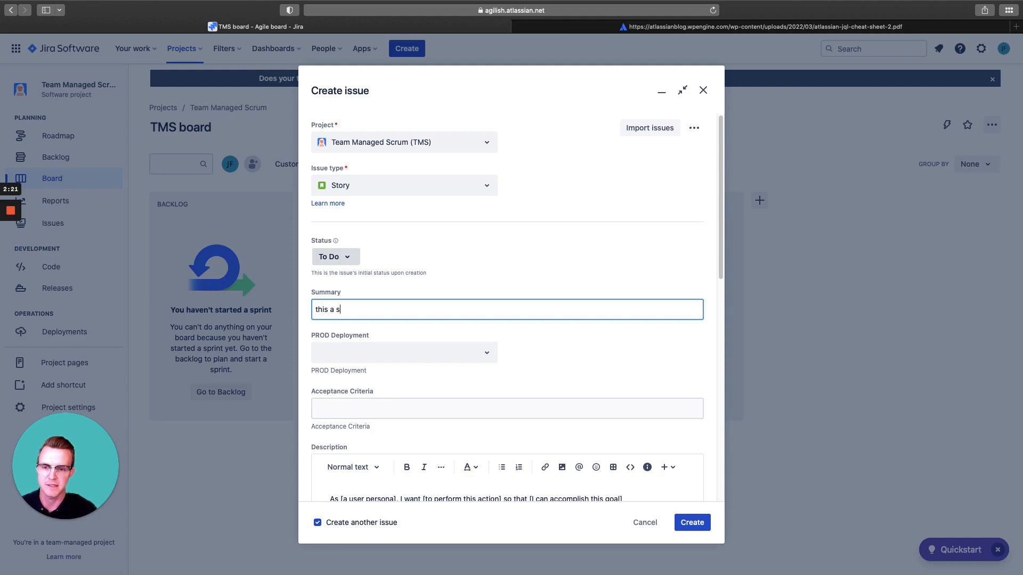
pyautogui.write('i')
pyautogui.press('BackSpace')
pyautogui.write('ummary')
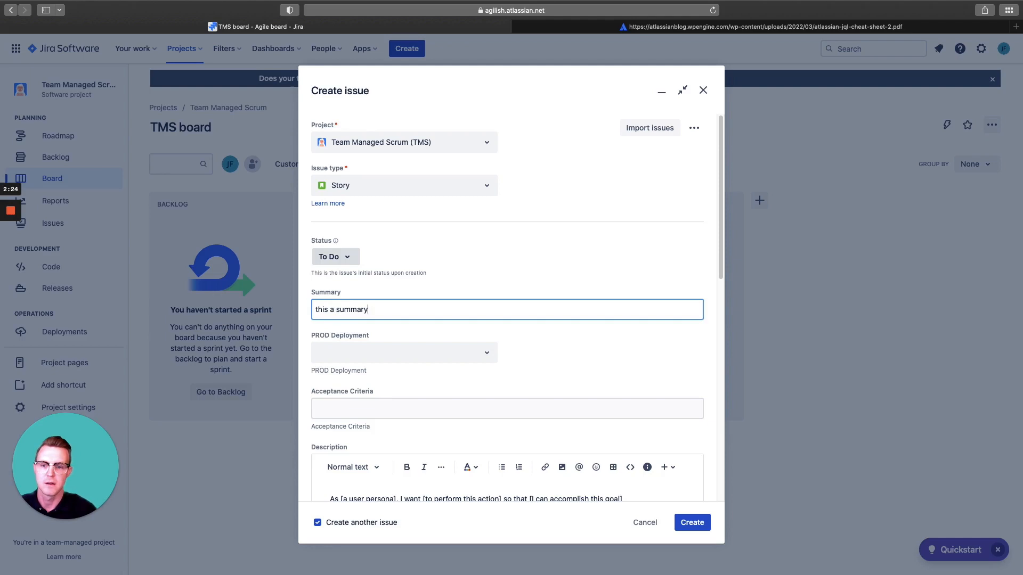
# Step: Set PROD Deployment to No and enter "new idea that needs to be tested" as the acceptance criteria
pyautogui.scroll(-6, 529, 376)
pyautogui.scroll(5, 529, 377)
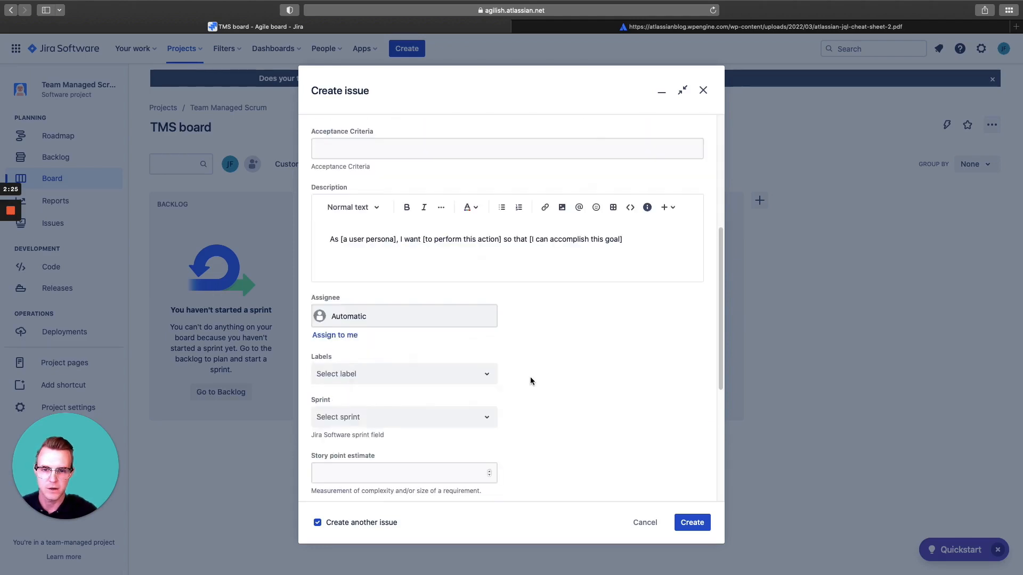
pyautogui.scroll(2, 492, 366)
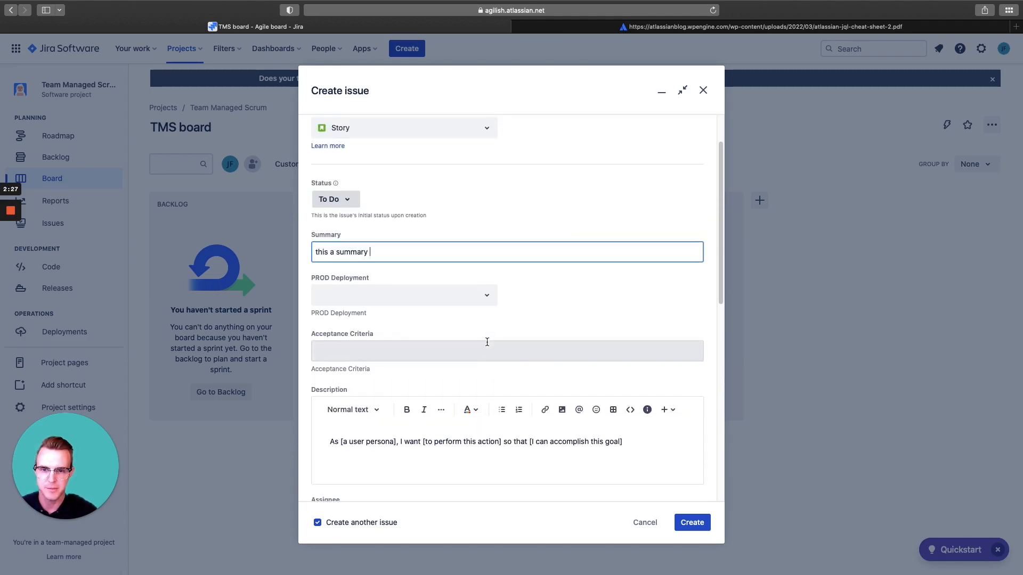
pyautogui.click(479, 321)
pyautogui.click(427, 360)
pyautogui.click(442, 371)
pyautogui.write('new idea that needs to be tested')
# Step: Add the line "Yes I want this" to the description and assign the story to the current account holder
pyautogui.scroll(-3, 452, 382)
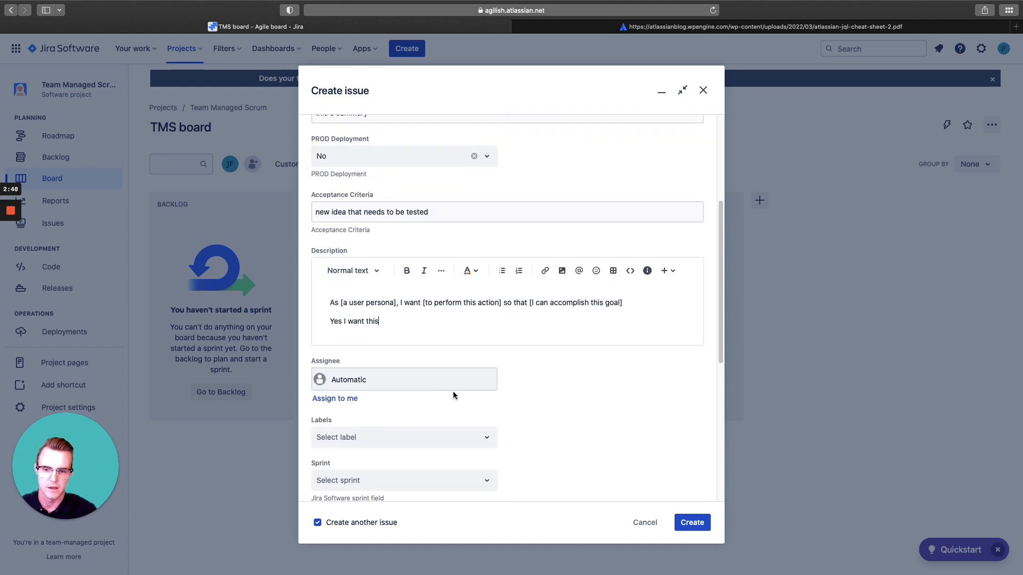
pyautogui.click(450, 383)
pyautogui.click(407, 436)
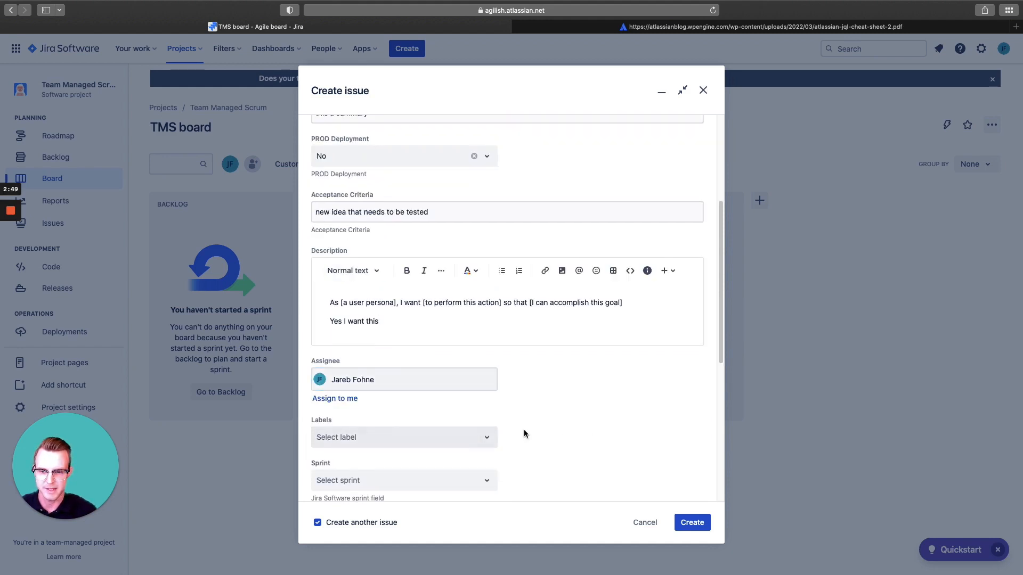
# Step: Put the story in TMS Sprint 2 and set its story point estimate to 1
pyautogui.scroll(-10, 524, 434)
pyautogui.click(411, 302)
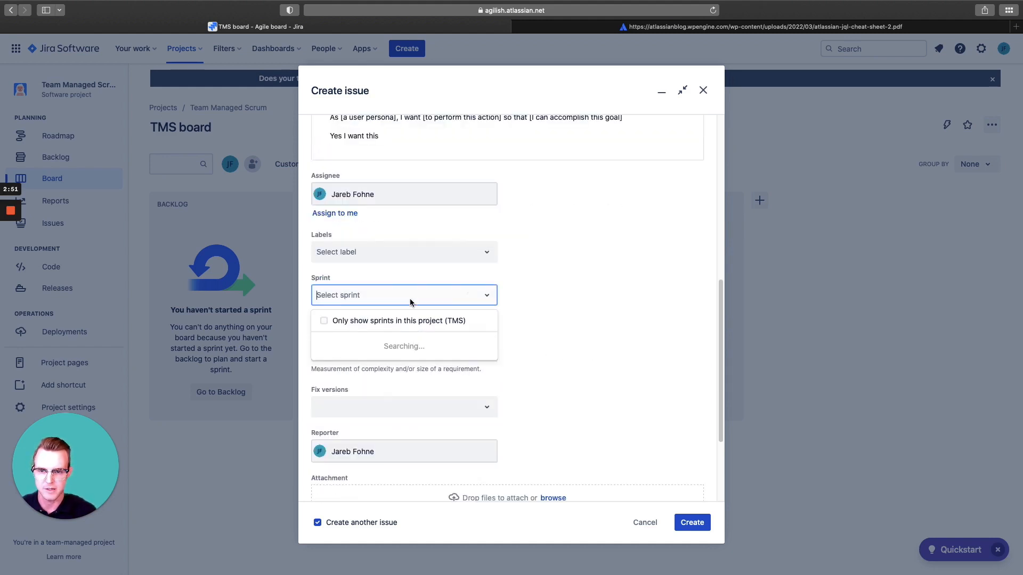
pyautogui.click(395, 358)
pyautogui.click(389, 353)
pyautogui.write('1')
# Step: Set the fix version to MVP Release 1 and create the story
pyautogui.click(397, 410)
pyautogui.click(395, 449)
pyautogui.scroll(-2, 586, 407)
pyautogui.scroll(-1, 586, 408)
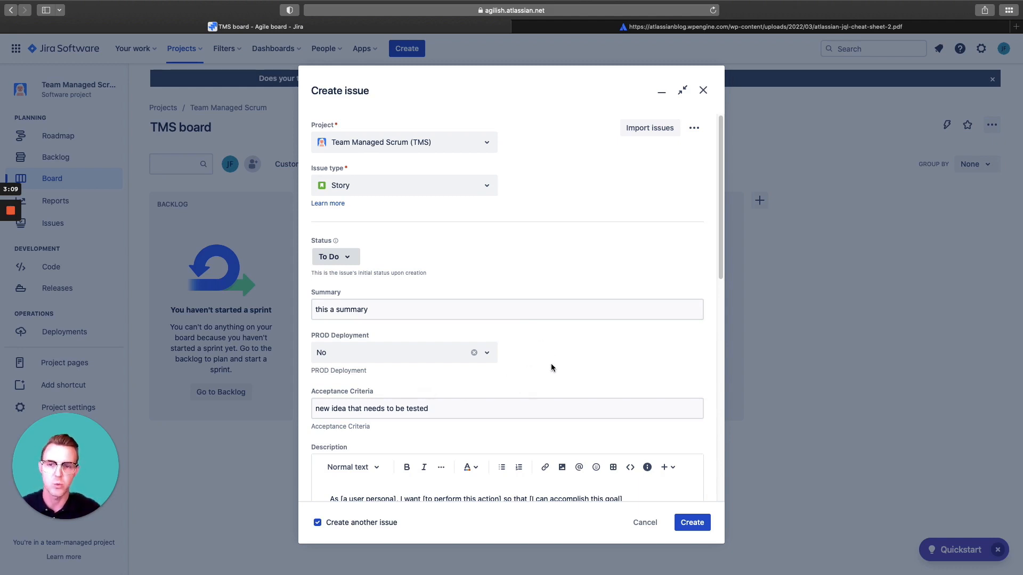
pyautogui.click(689, 526)
pyautogui.click(698, 527)
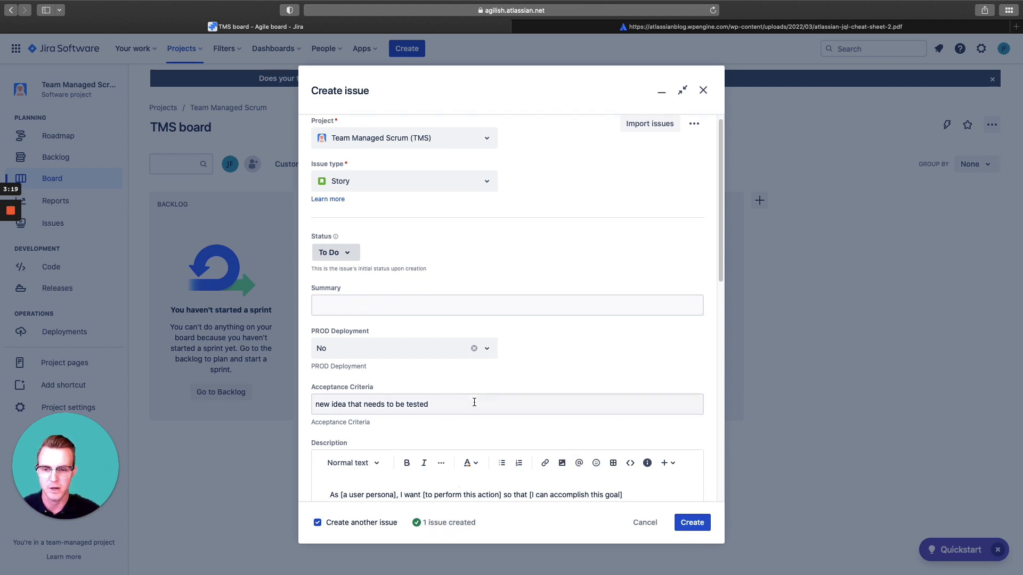
# Step: Examine which field values carry over into the next issue's form, including the summary, description template, sprint and fix version
pyautogui.scroll(-4, 473, 405)
pyautogui.scroll(4, 475, 402)
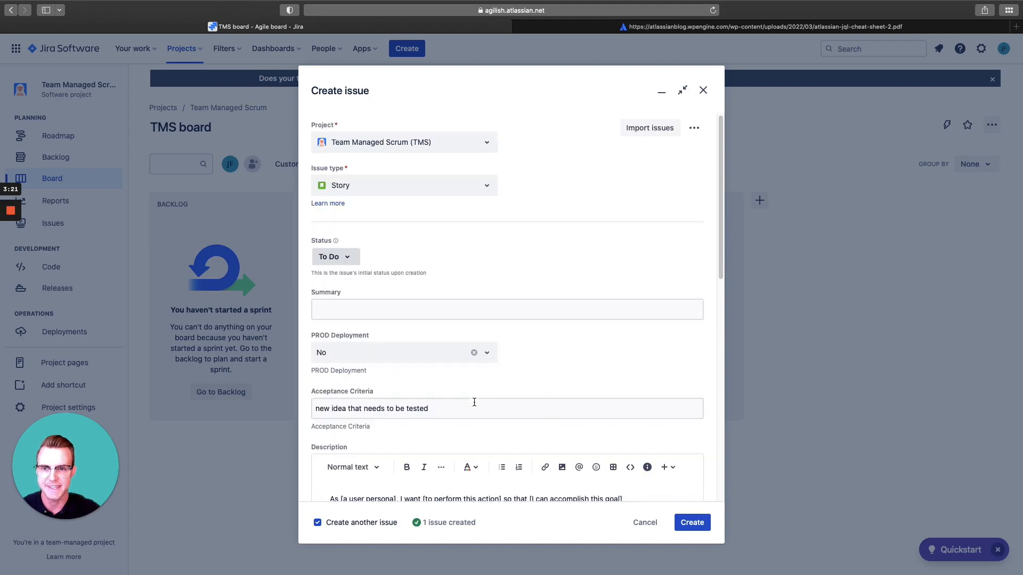
pyautogui.scroll(-2, 474, 402)
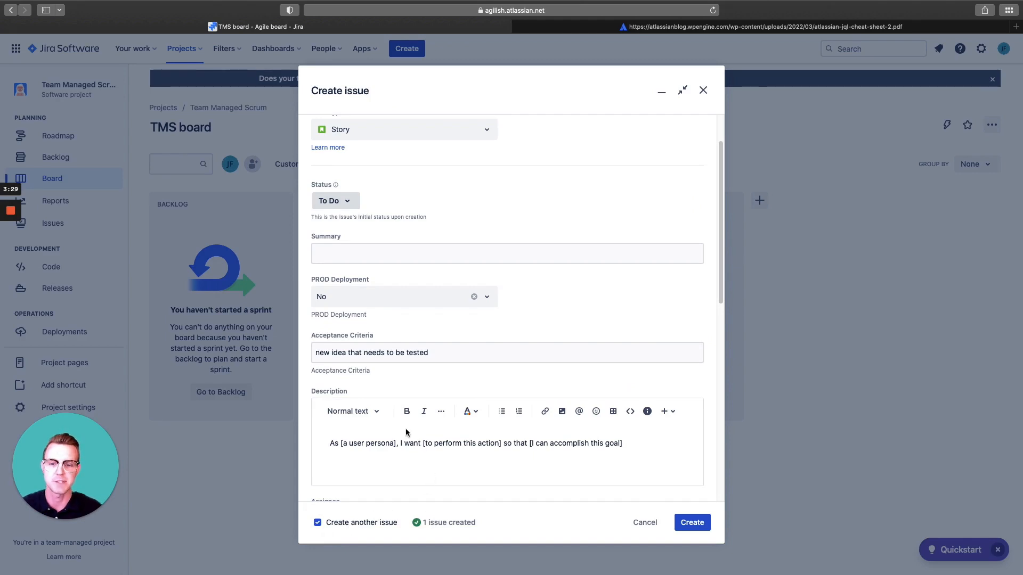
pyautogui.scroll(-3, 381, 341)
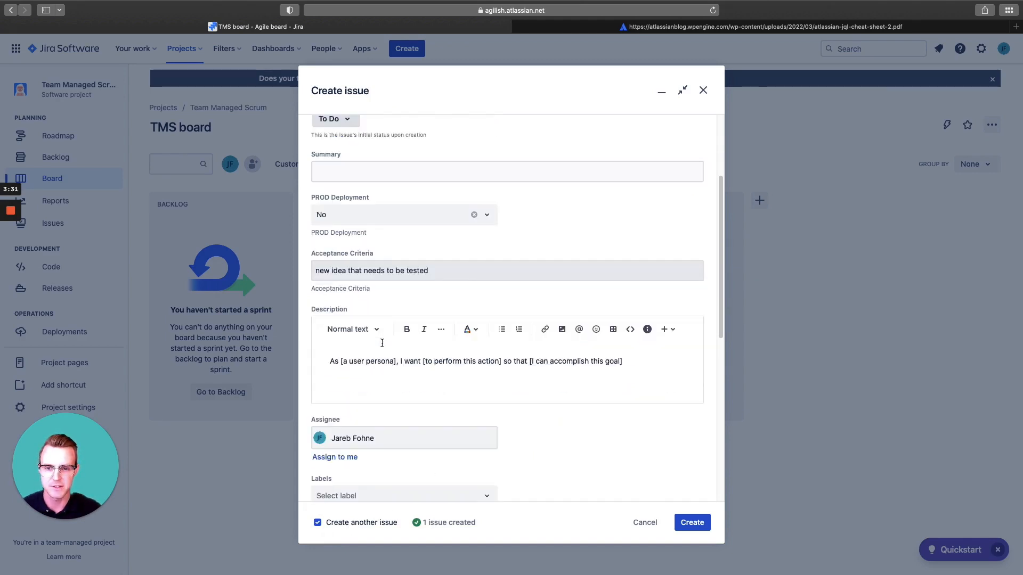
pyautogui.scroll(-8, 382, 345)
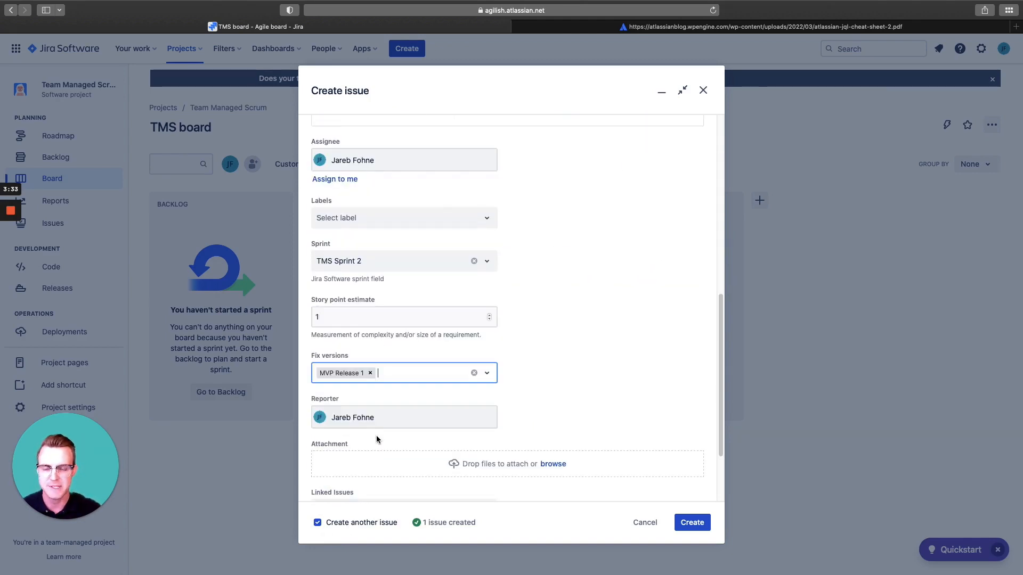
pyautogui.scroll(-3, 376, 436)
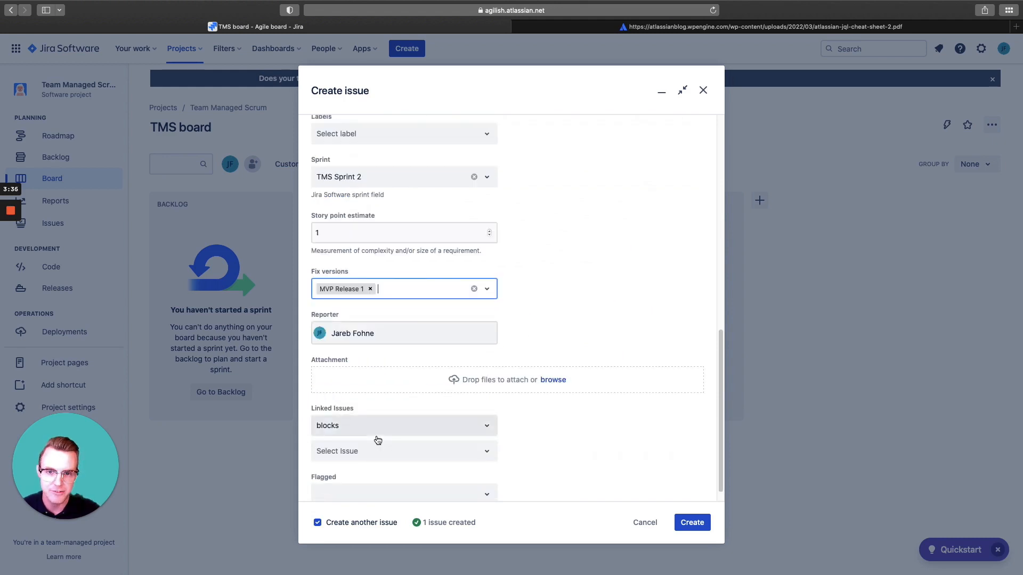
pyautogui.scroll(11, 376, 439)
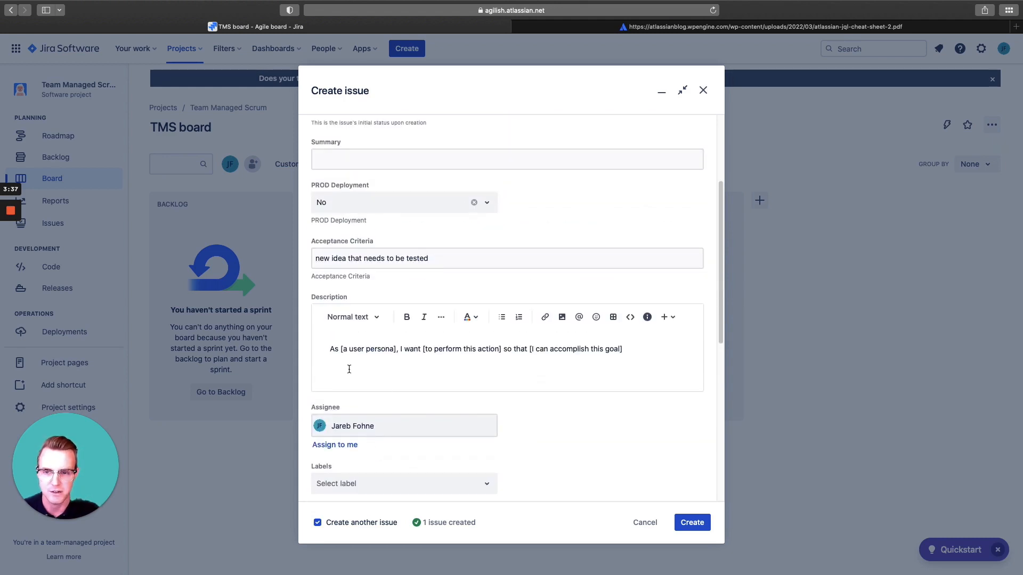
pyautogui.click(360, 162)
pyautogui.scroll(3, 453, 338)
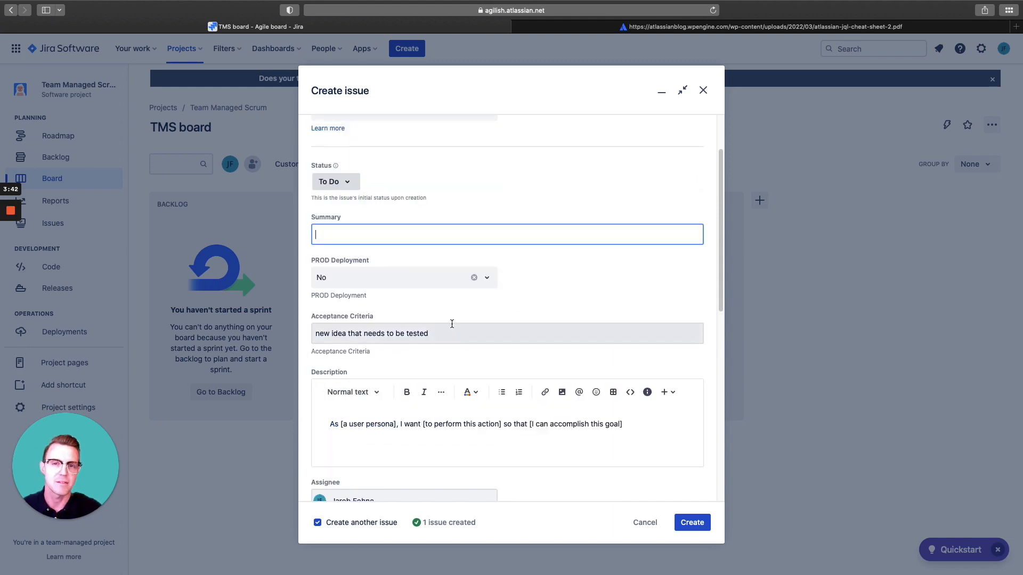
pyautogui.scroll(1, 452, 324)
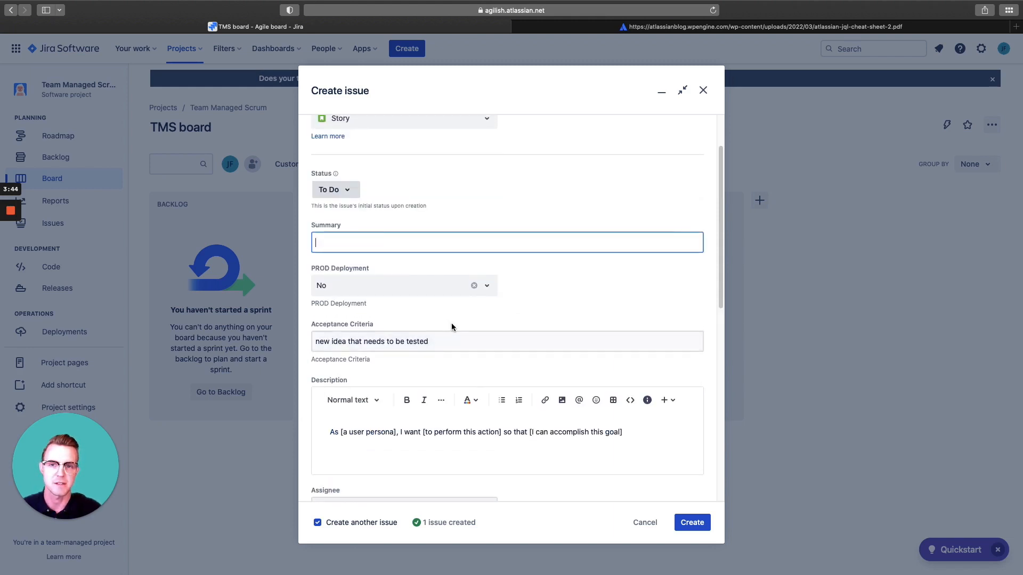
pyautogui.tripleClick(428, 433)
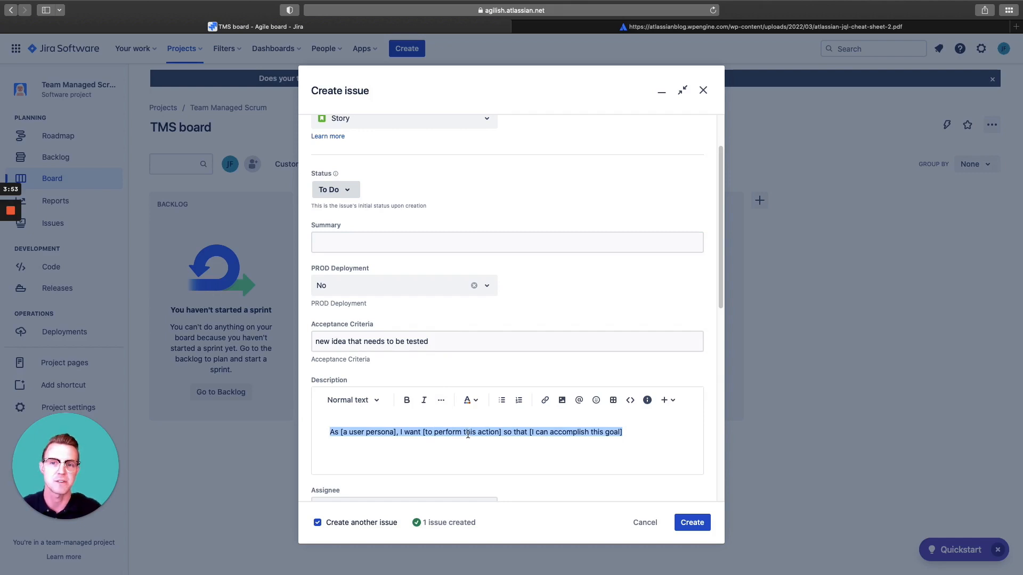
pyautogui.scroll(1, 468, 439)
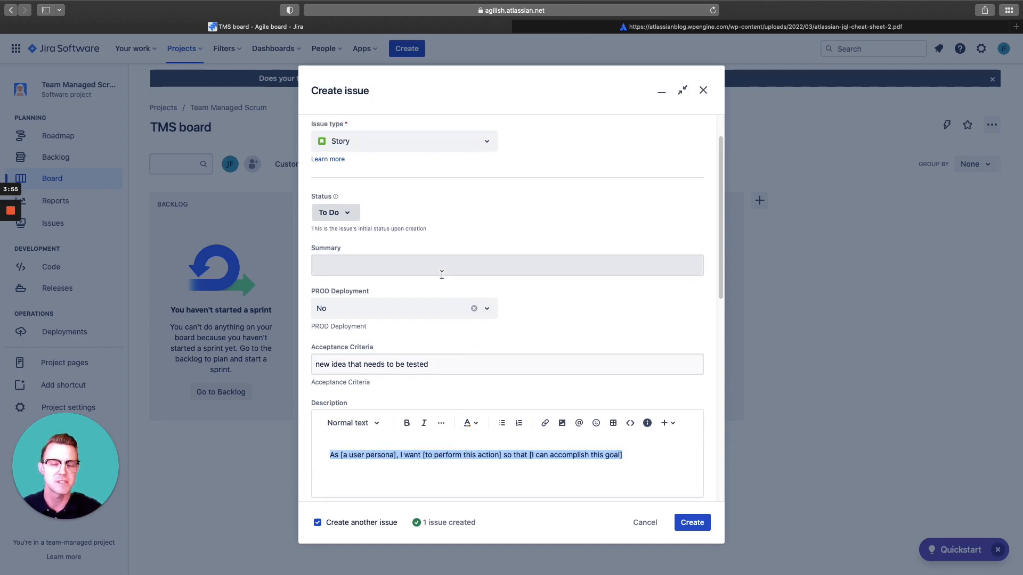
pyautogui.scroll(1, 468, 363)
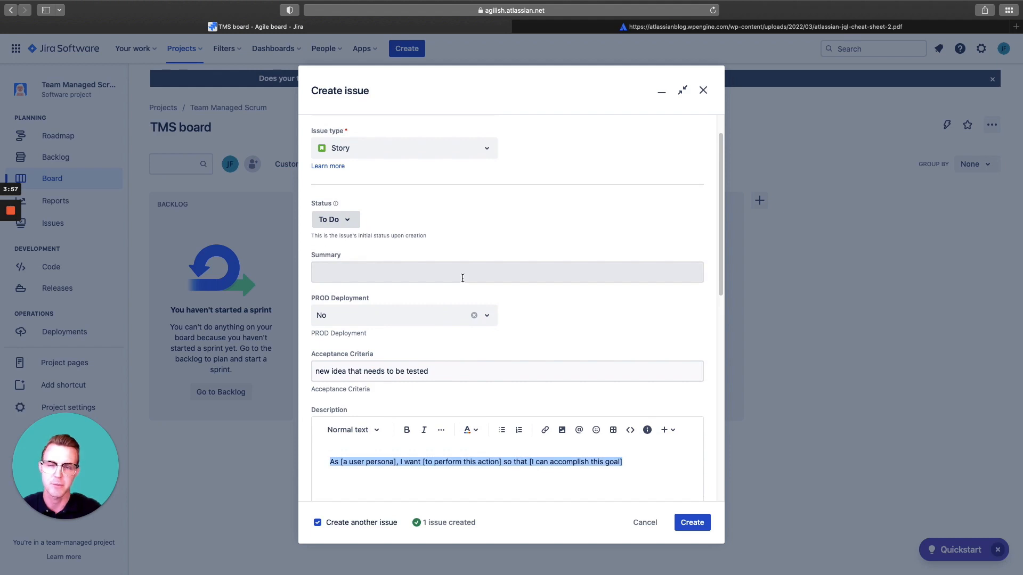
pyautogui.scroll(2, 462, 278)
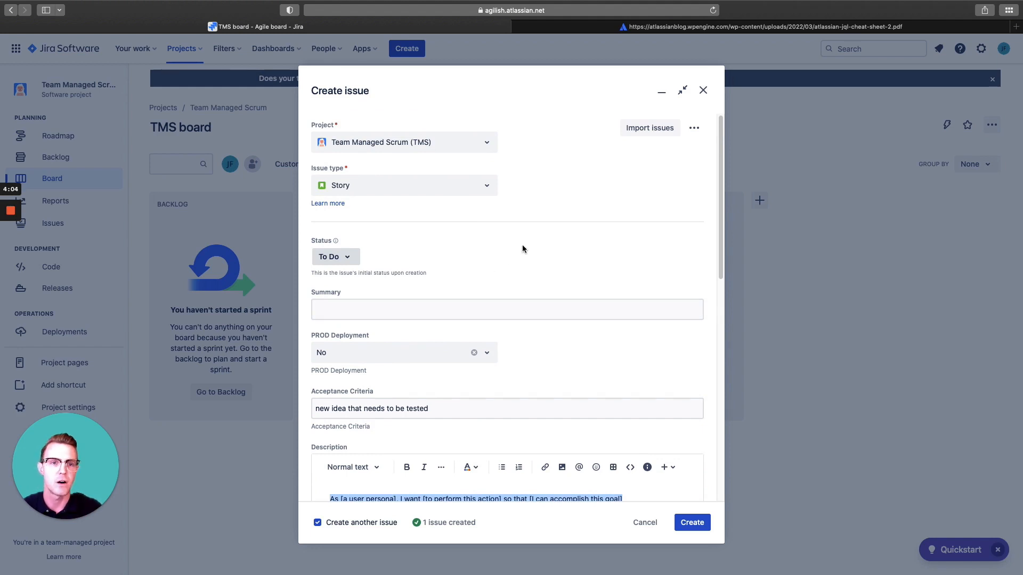
# Step: Open the form's field display settings and switch the selection from all fields to custom fields
pyautogui.click(695, 131)
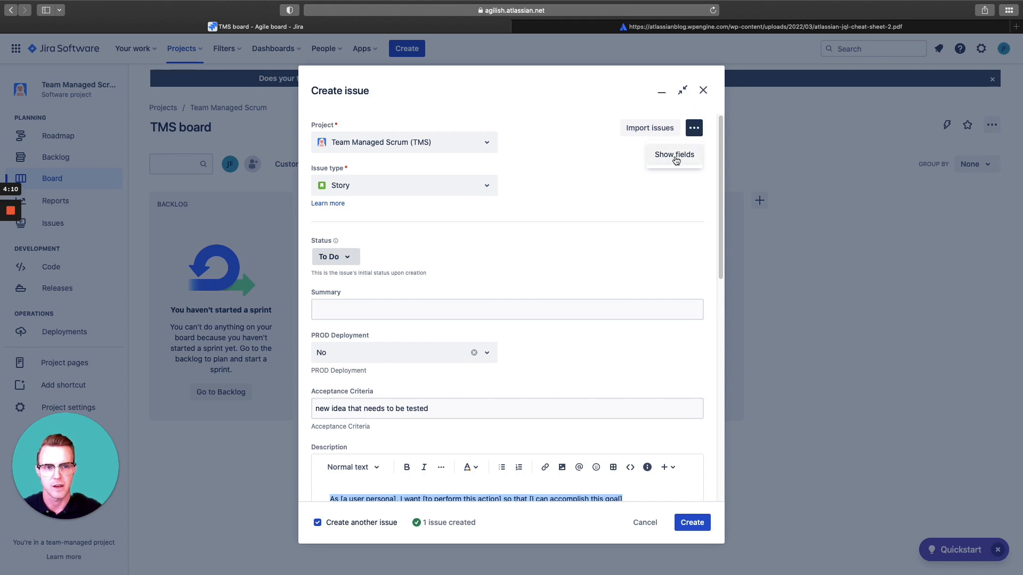
pyautogui.click(674, 156)
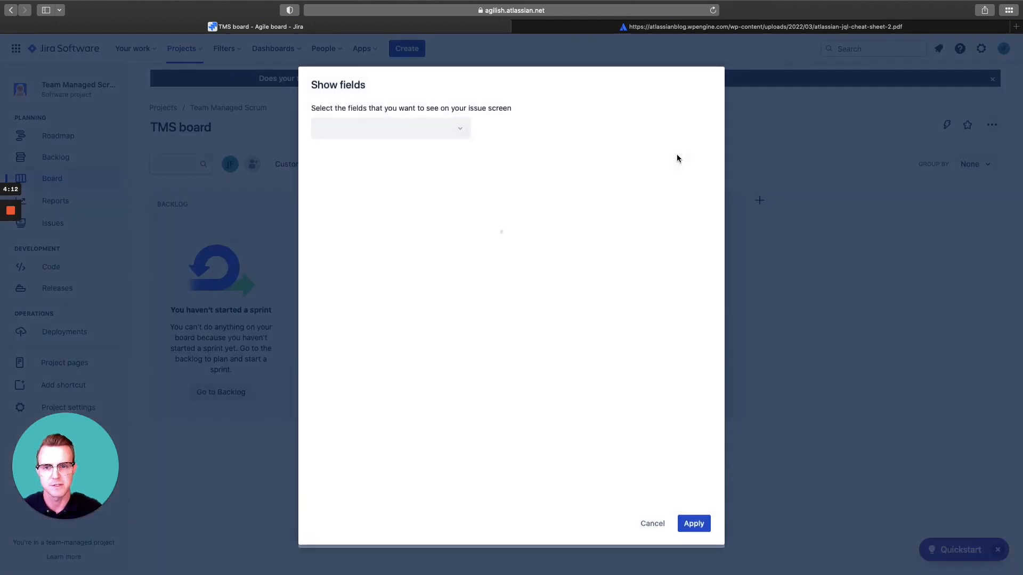
pyautogui.click(465, 134)
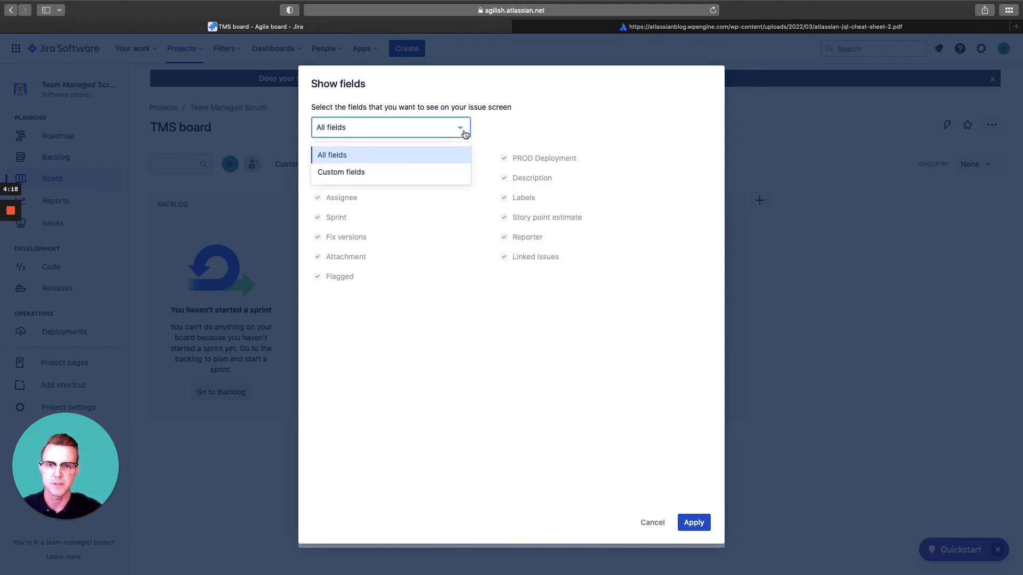
pyautogui.click(426, 170)
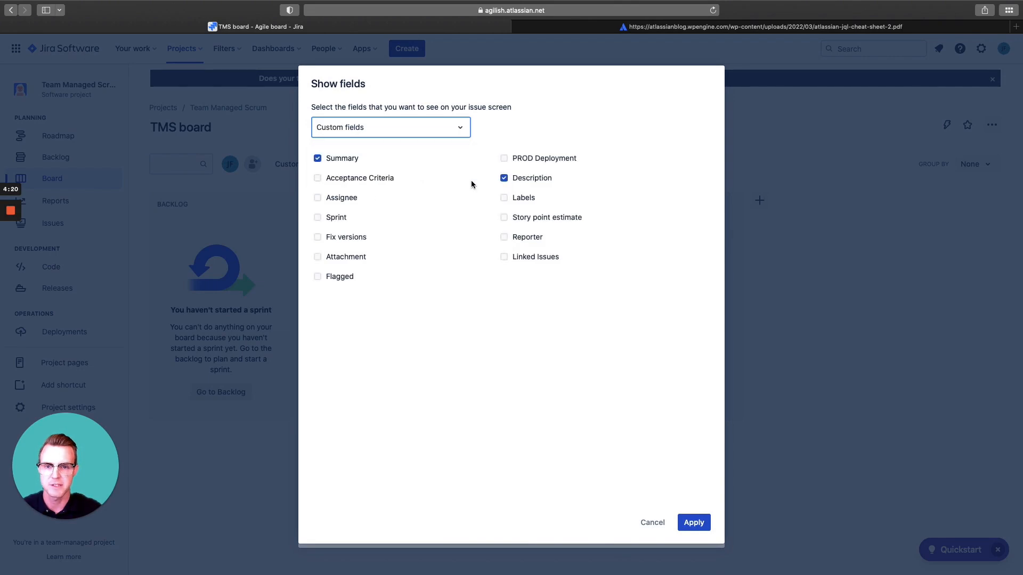
# Step: Add Acceptance Criteria, Story point estimate, Sprint and Assignee to the displayed fields, apply the selection and review the form
pyautogui.click(321, 181)
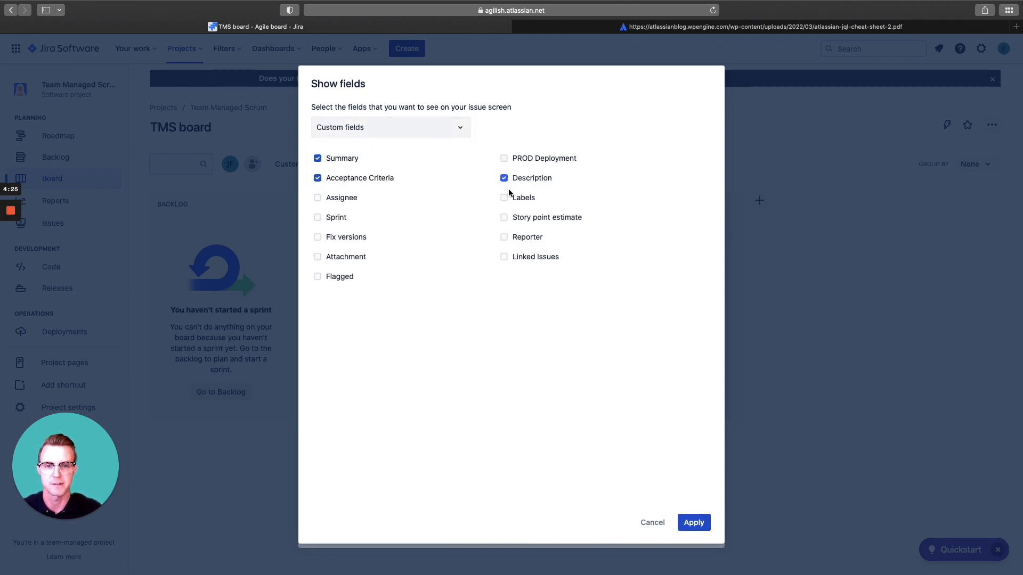
pyautogui.click(504, 217)
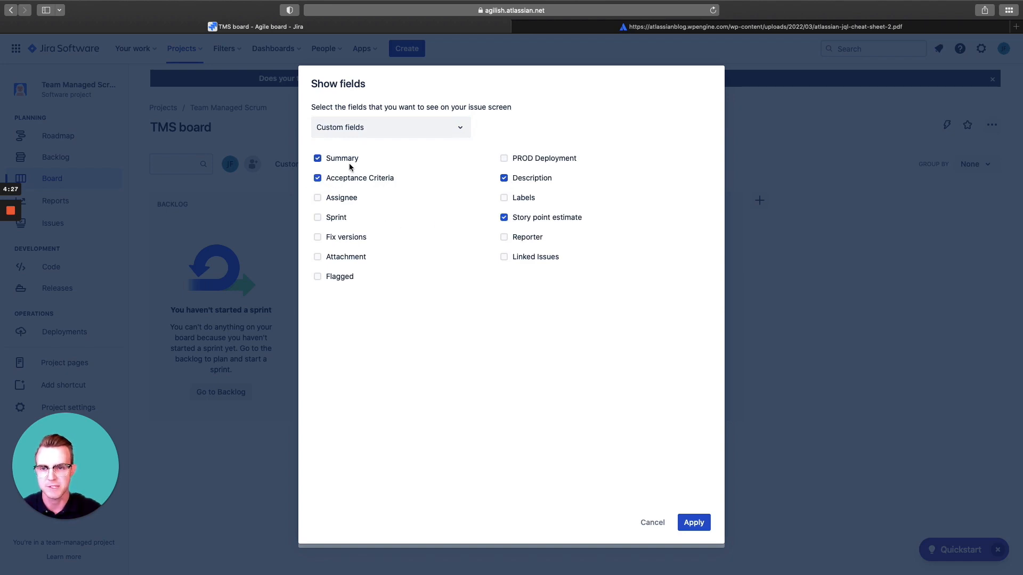
pyautogui.click(318, 218)
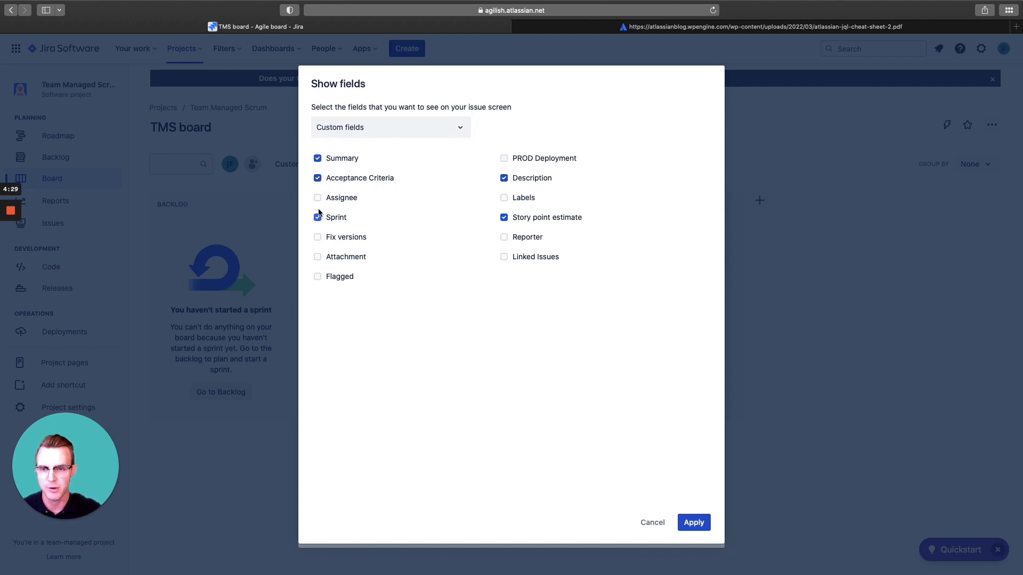
pyautogui.click(318, 199)
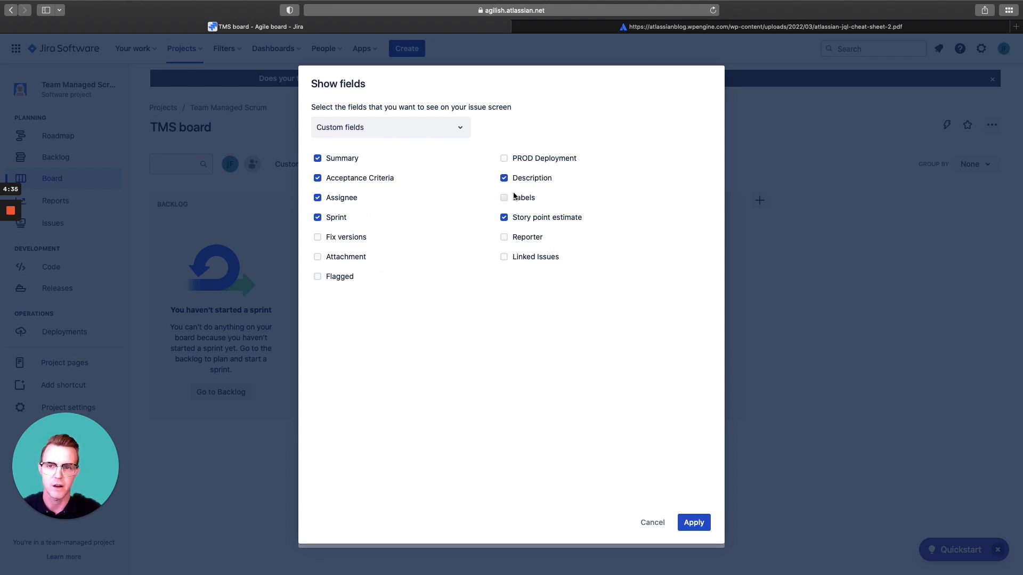
pyautogui.click(694, 523)
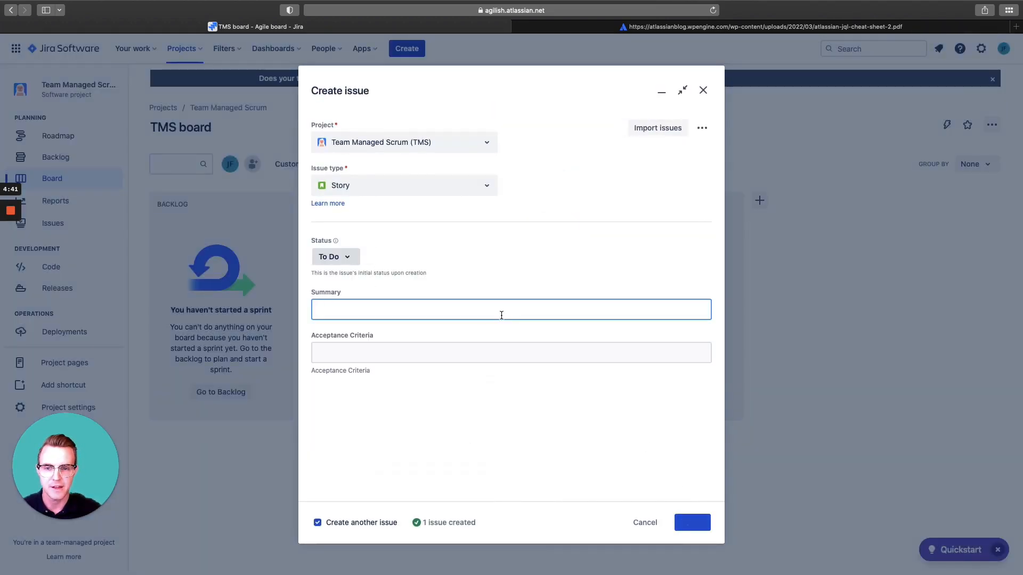
pyautogui.scroll(-5, 510, 320)
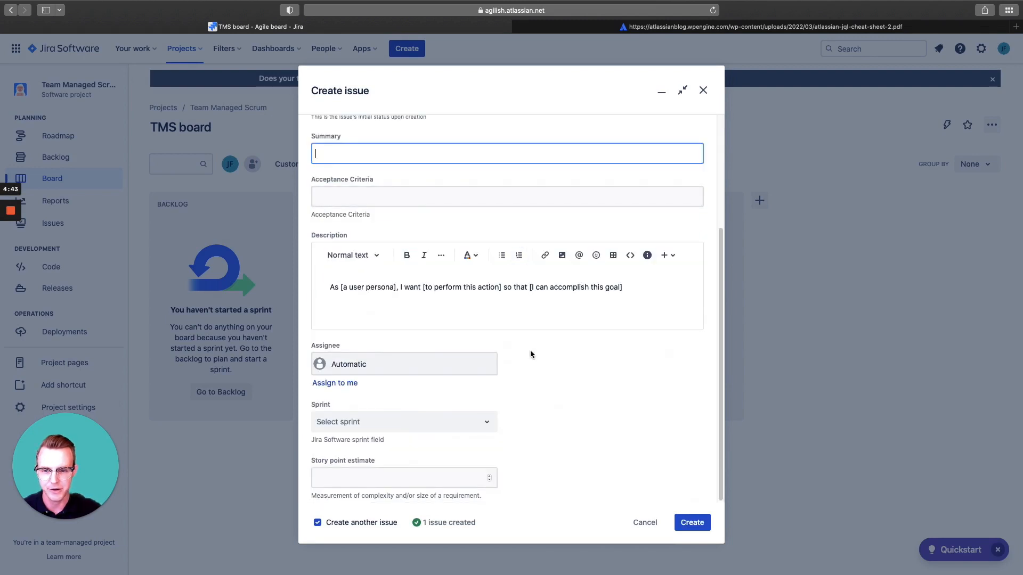
pyautogui.scroll(5, 532, 413)
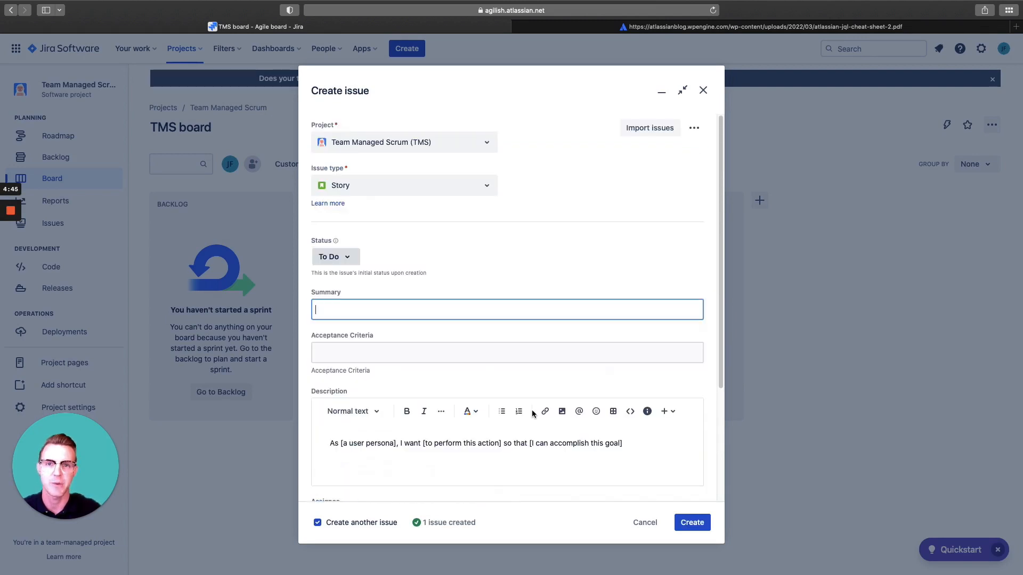
pyautogui.scroll(-5, 533, 413)
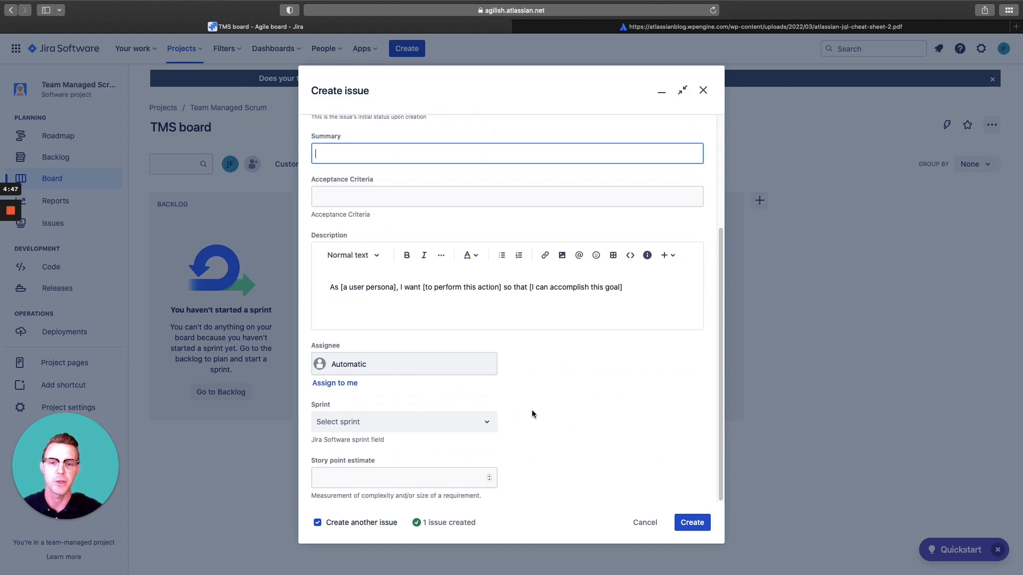
pyautogui.scroll(5, 532, 411)
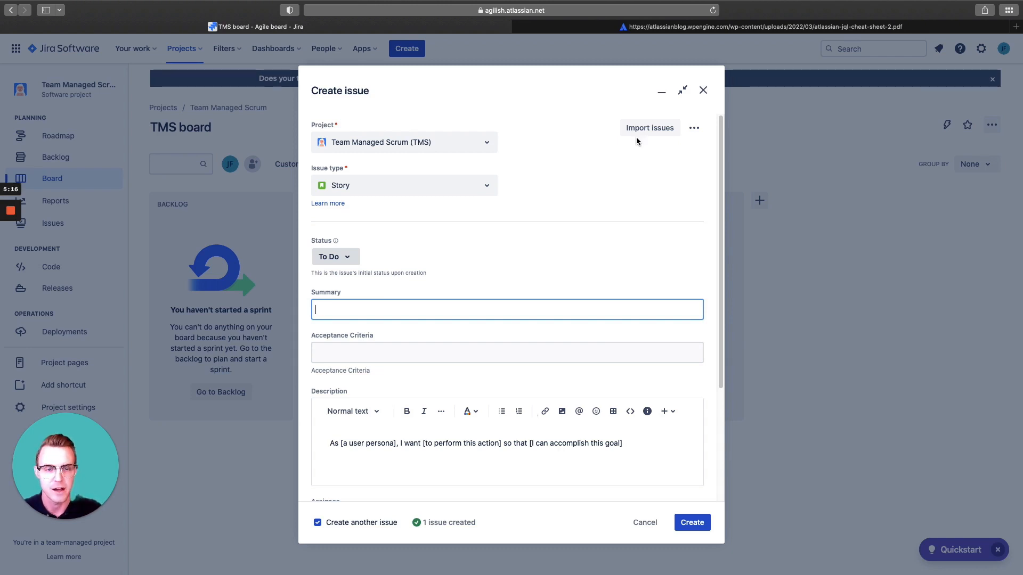
# Step: Try to start the issue import from the form, and return to the form instead of discarding the issue
pyautogui.click(636, 140)
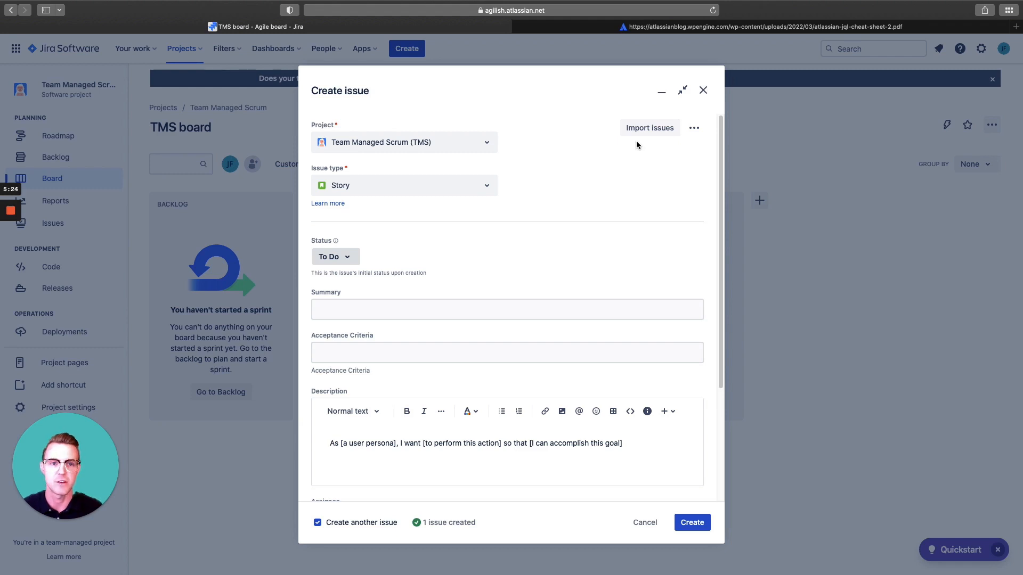
pyautogui.click(647, 129)
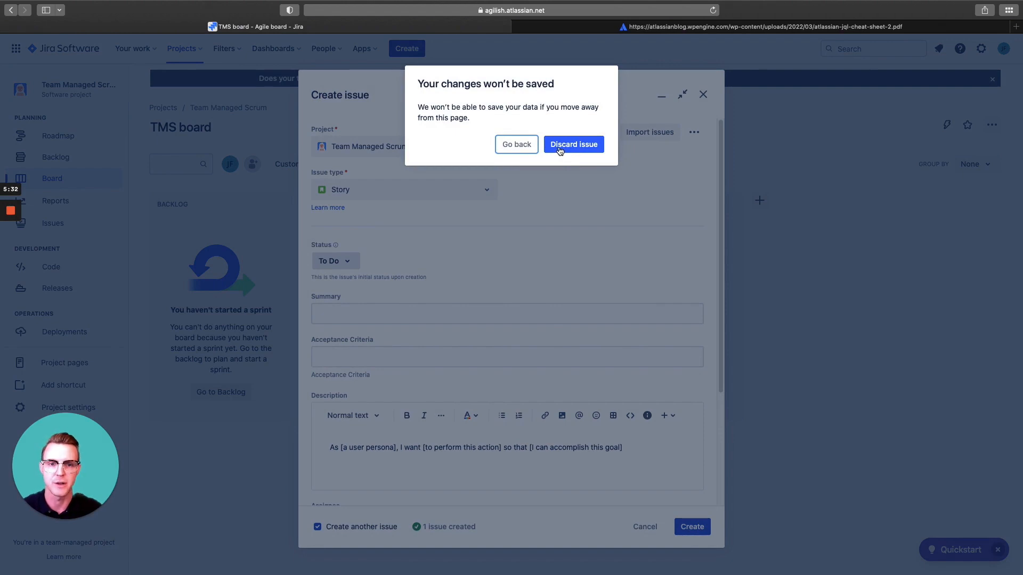
pyautogui.click(532, 144)
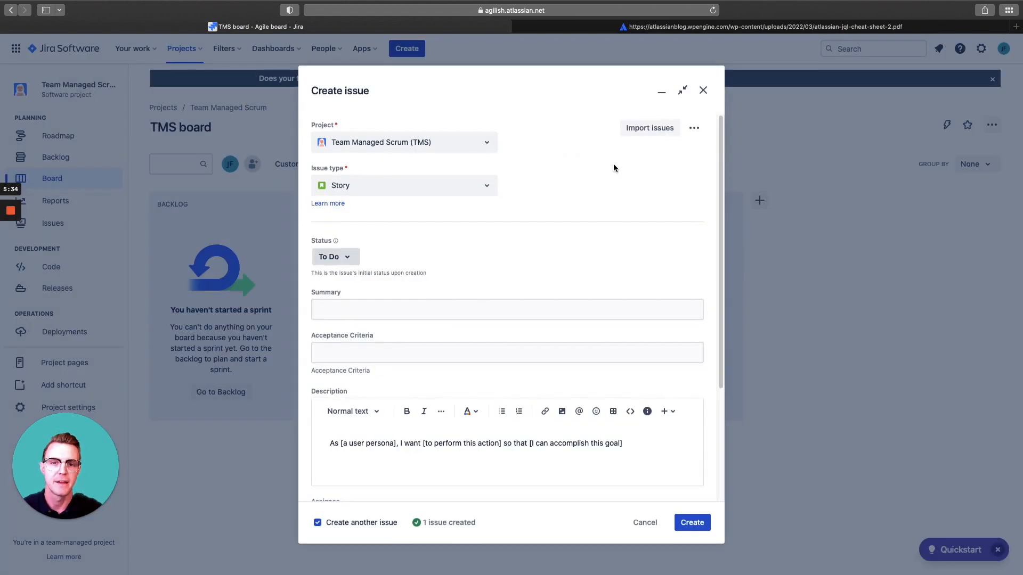